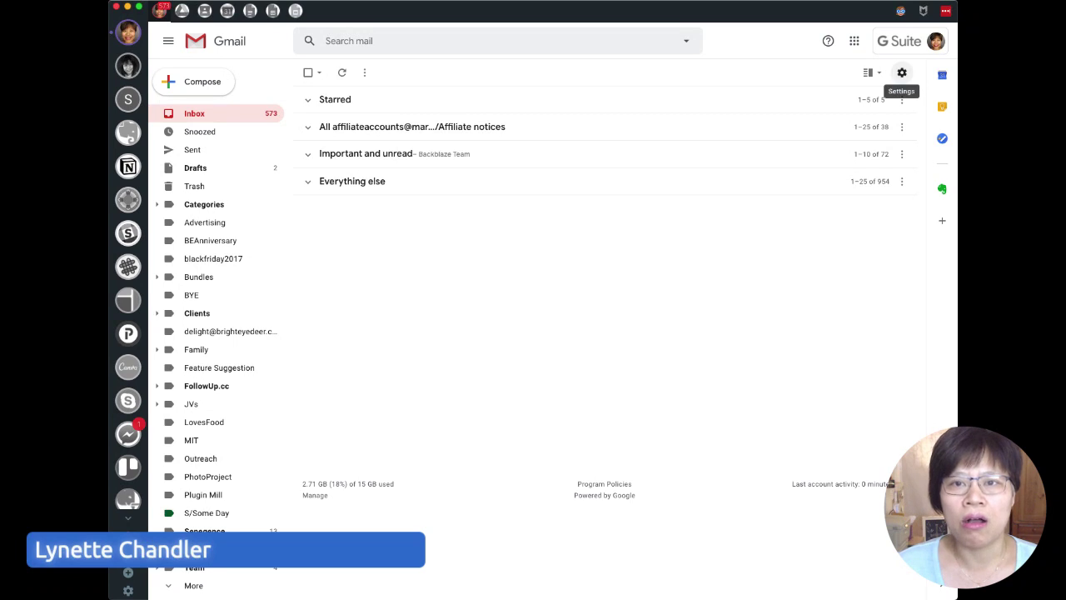
- Open the inbox settings and review the available inbox types, keeping Priority Inbox selected
{"action": "left_click", "coordinate": [903, 73]}
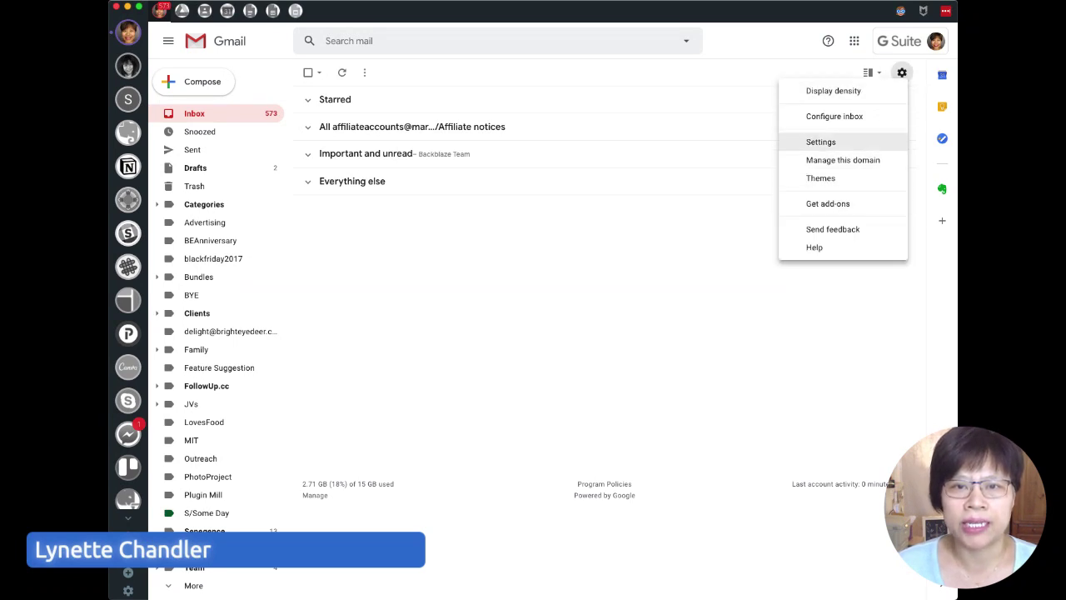
{"action": "left_click", "coordinate": [820, 142]}
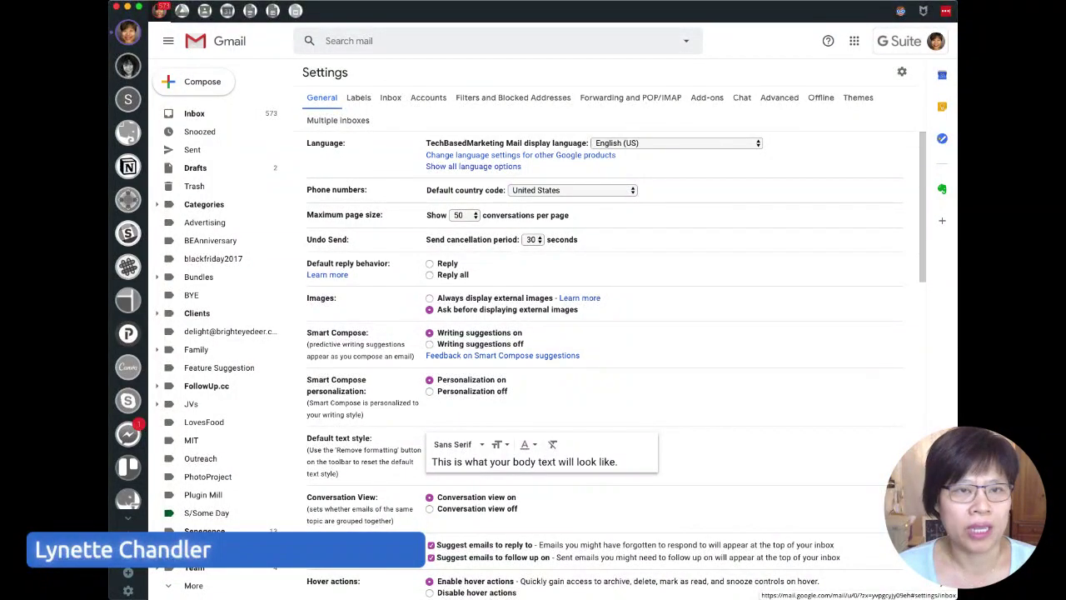
{"action": "left_click", "coordinate": [390, 97]}
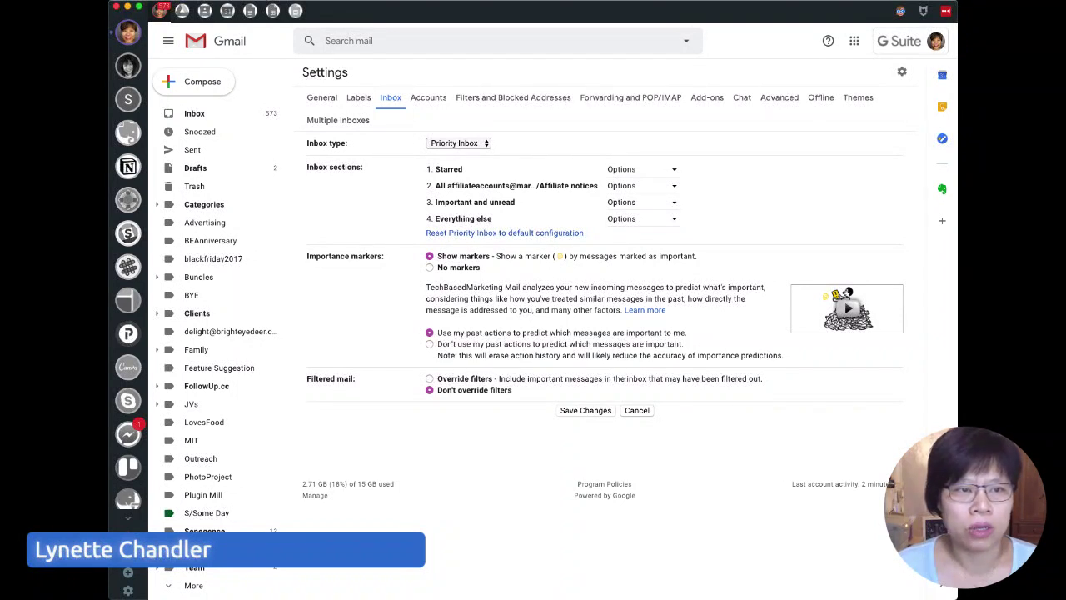
{"action": "left_click", "coordinate": [458, 143]}
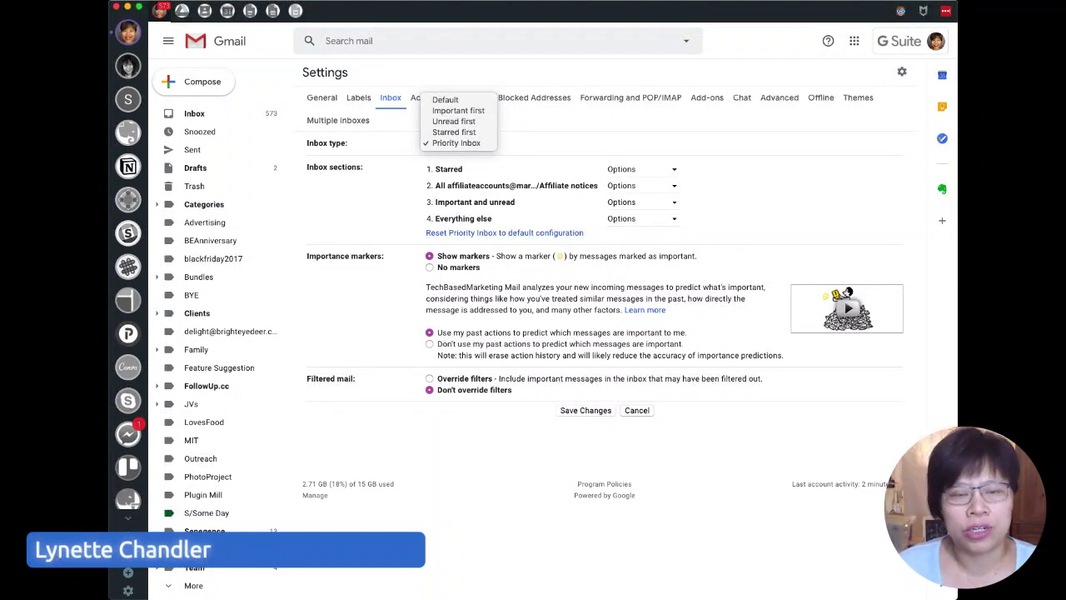
{"action": "key", "text": "Escape"}
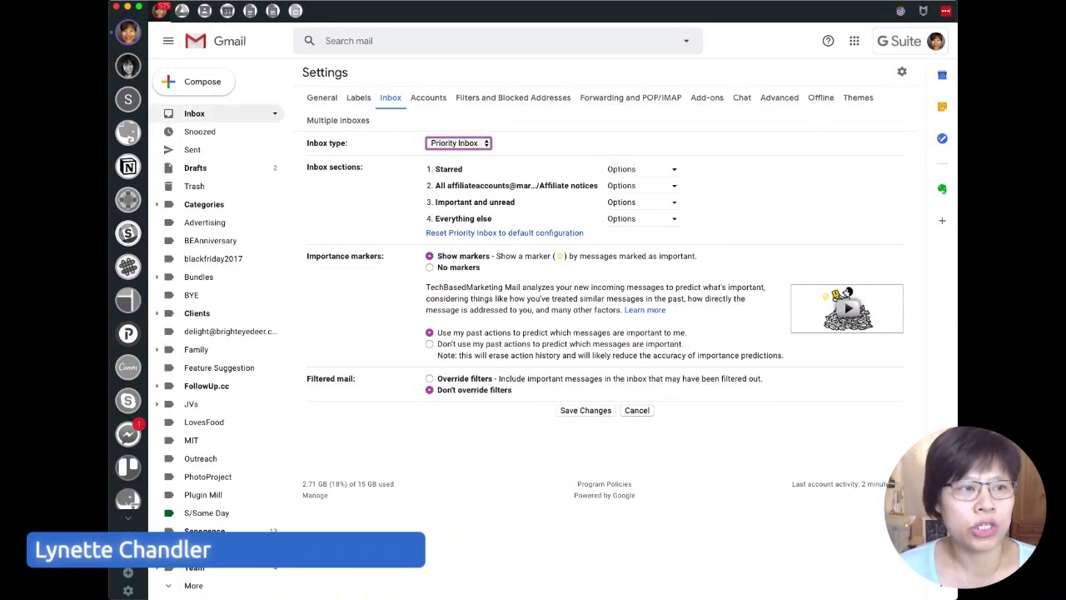
- View the starred messages in the inbox and return to the inbox settings
{"action": "left_click", "coordinate": [194, 113]}
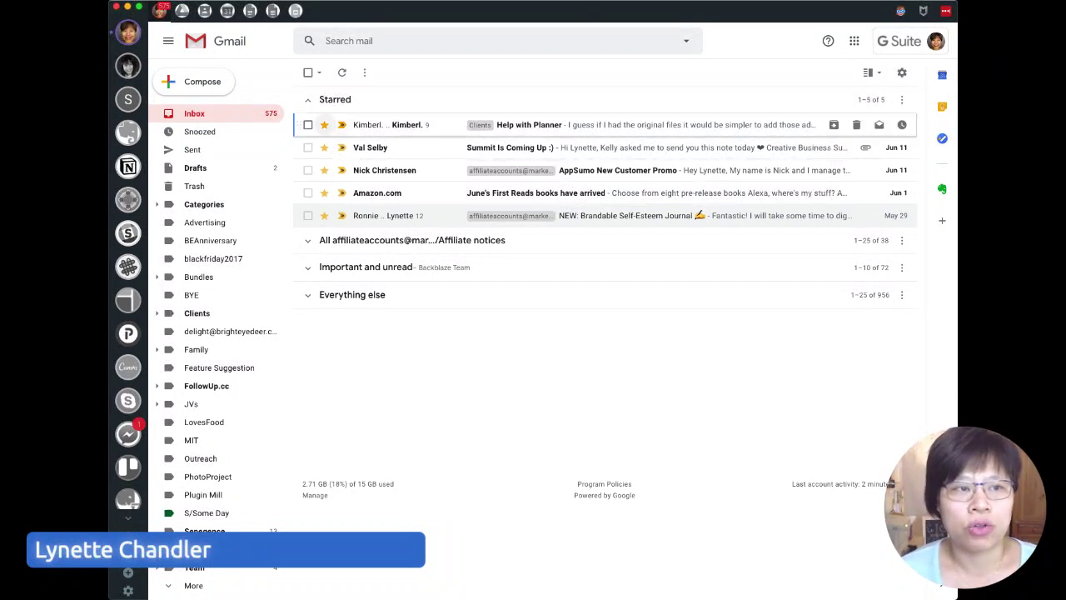
{"action": "mouse_move", "coordinate": [368, 125]}
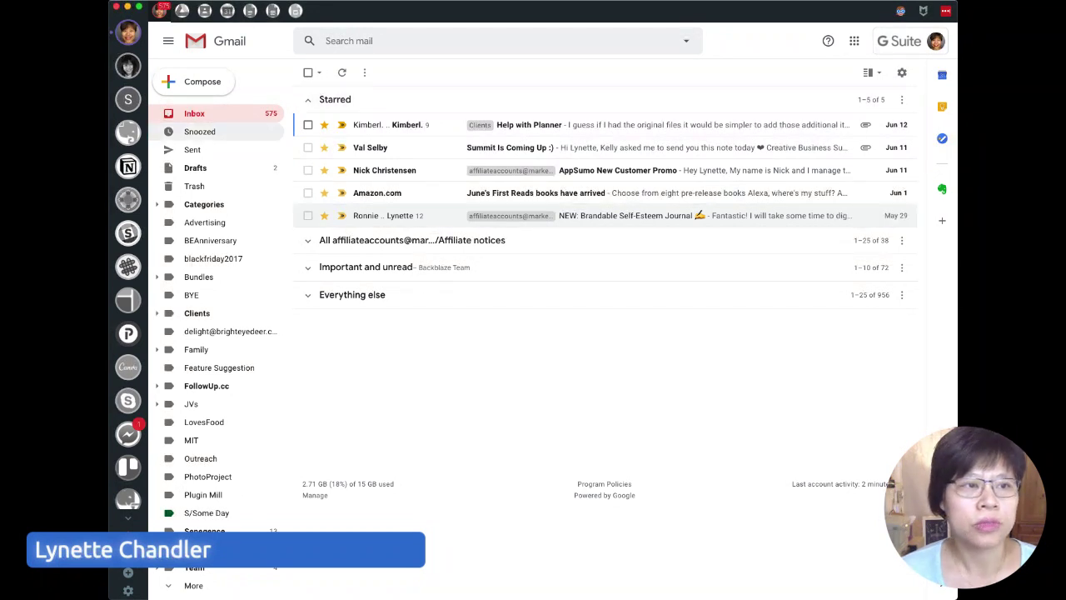
{"action": "left_click", "coordinate": [902, 73]}
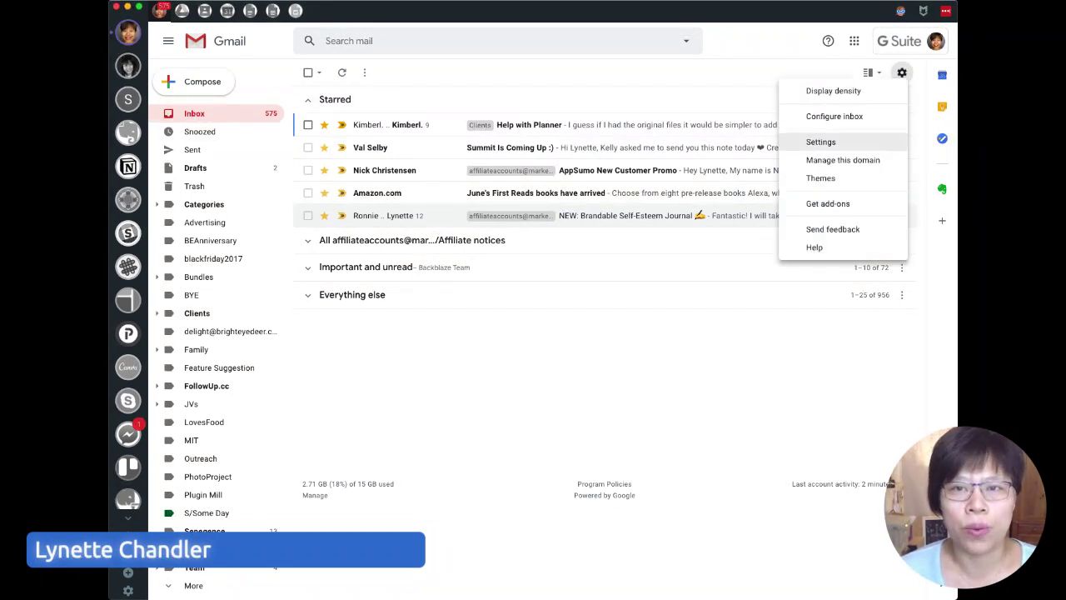
{"action": "left_click", "coordinate": [812, 143]}
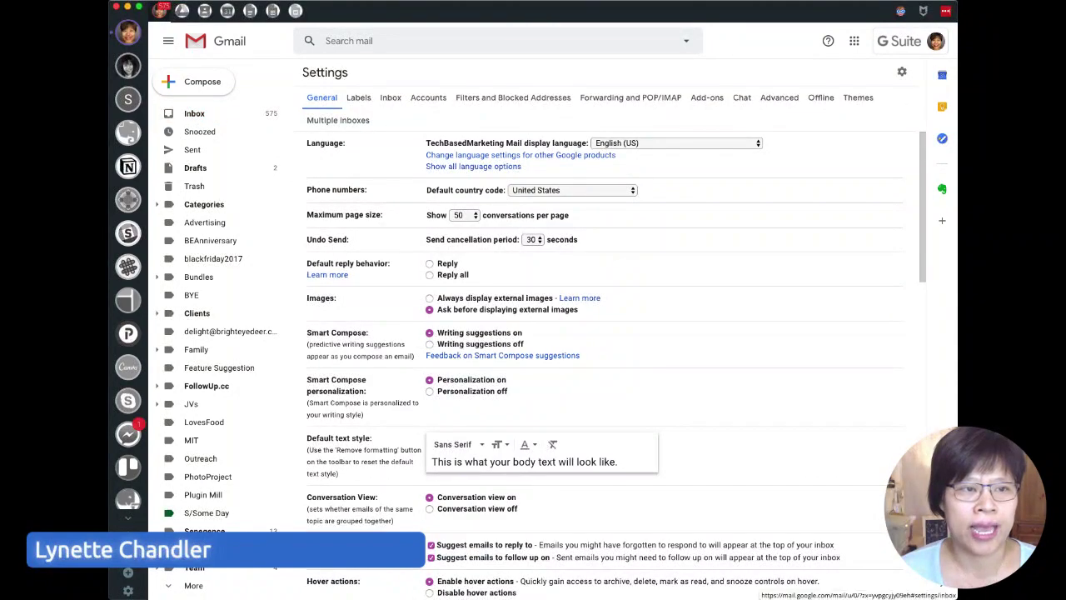
{"action": "left_click", "coordinate": [391, 97]}
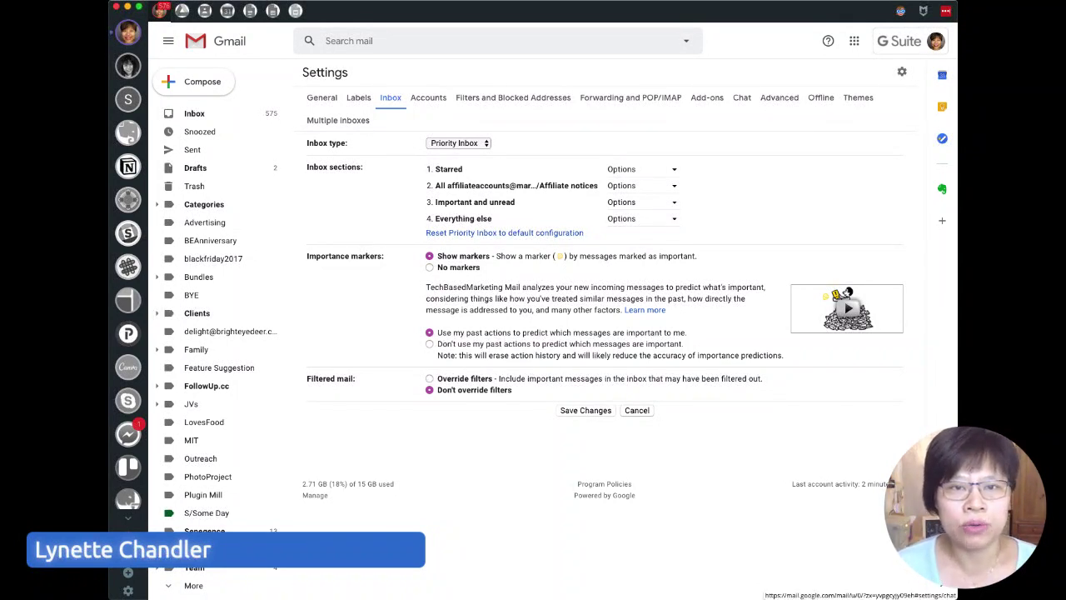
- Inspect the criteria of the filter that applies the Affiliate notices label, leaving the filter unedited
{"action": "left_click", "coordinate": [514, 97]}
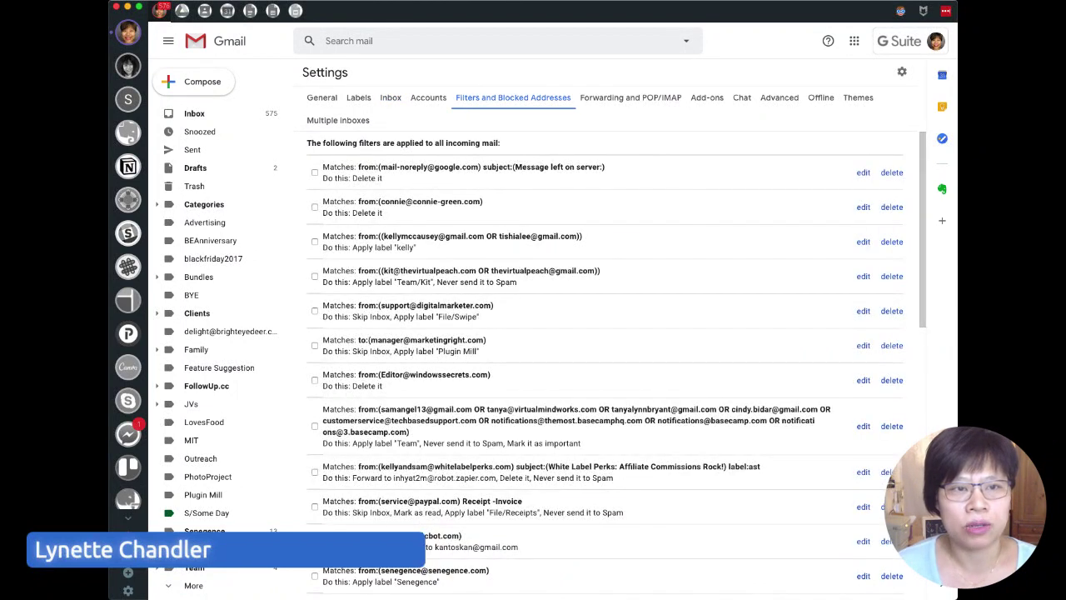
{"action": "scroll", "coordinate": [605, 333], "scroll_direction": "down", "scroll_amount": 10}
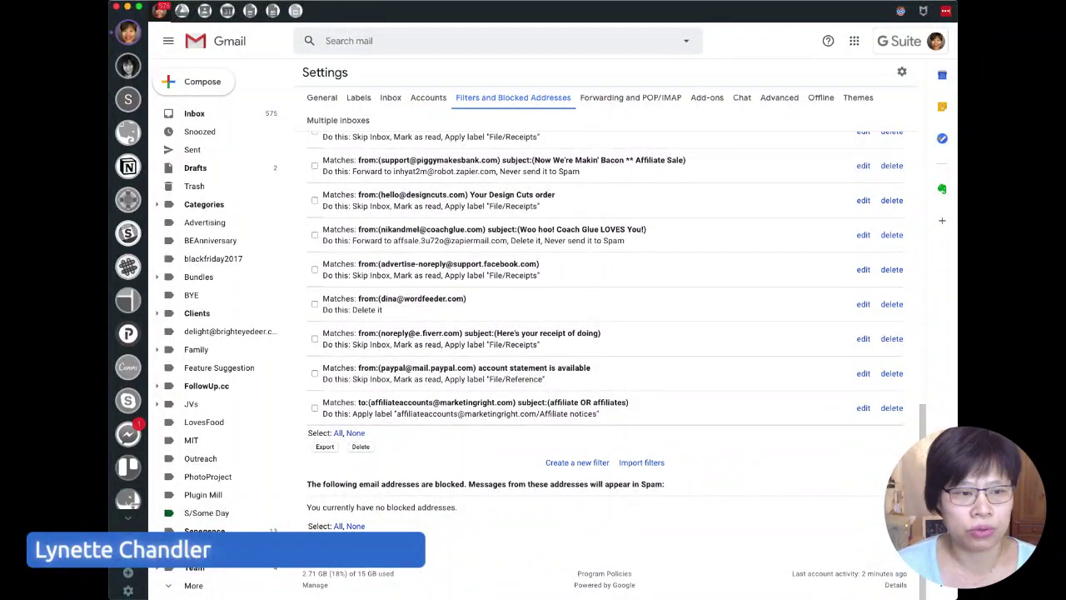
{"action": "left_click", "coordinate": [863, 408]}
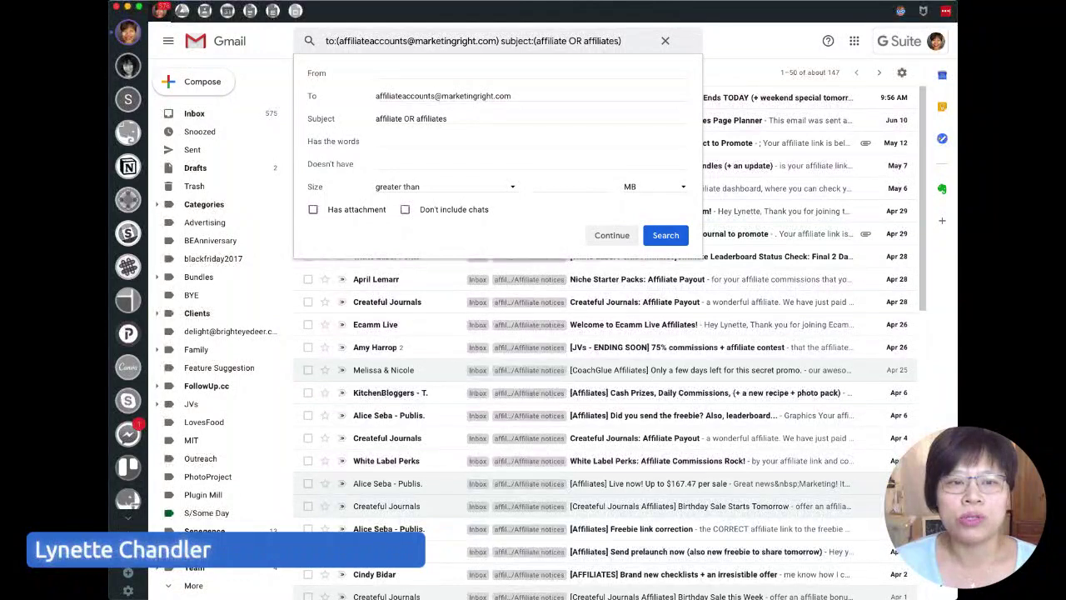
{"action": "key", "text": "Escape"}
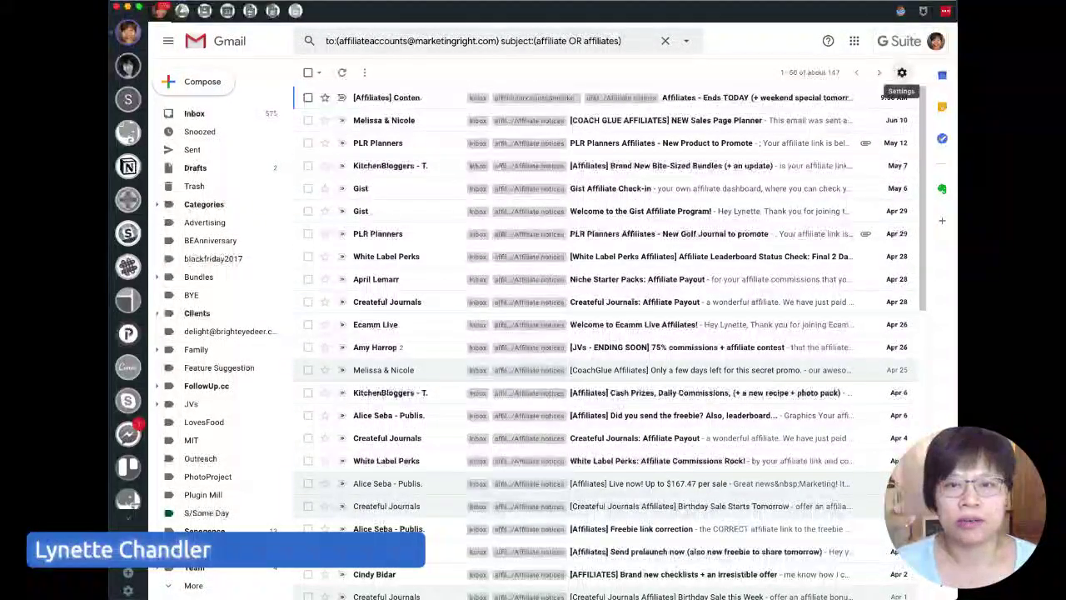
- Examine the label choices for the second Priority Inbox section, then view the Multiple Inboxes settings
{"action": "left_click", "coordinate": [901, 73]}
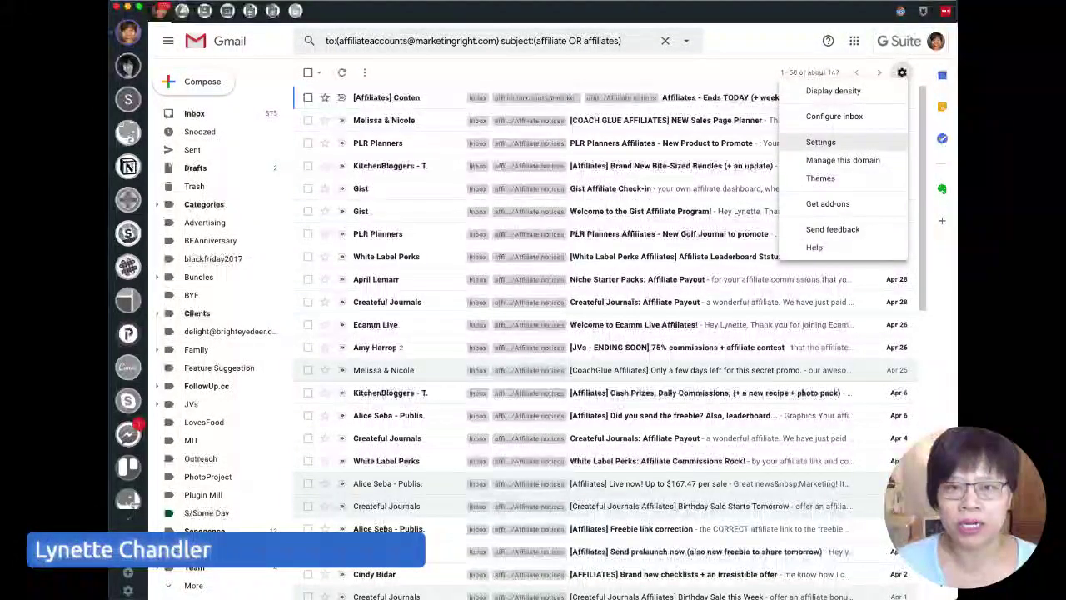
{"action": "left_click", "coordinate": [821, 142]}
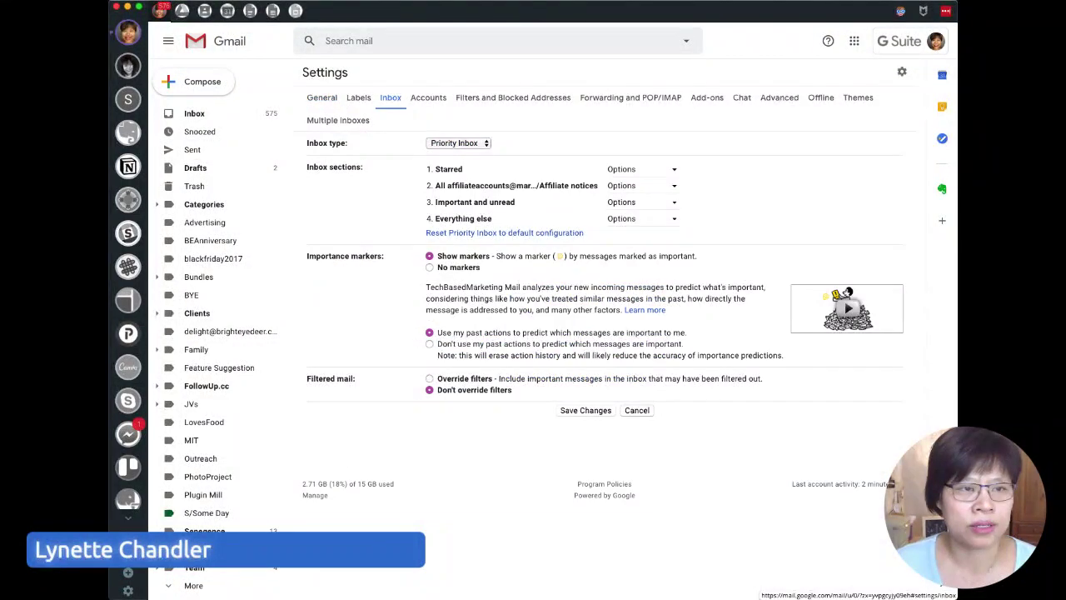
{"action": "left_click", "coordinate": [640, 185]}
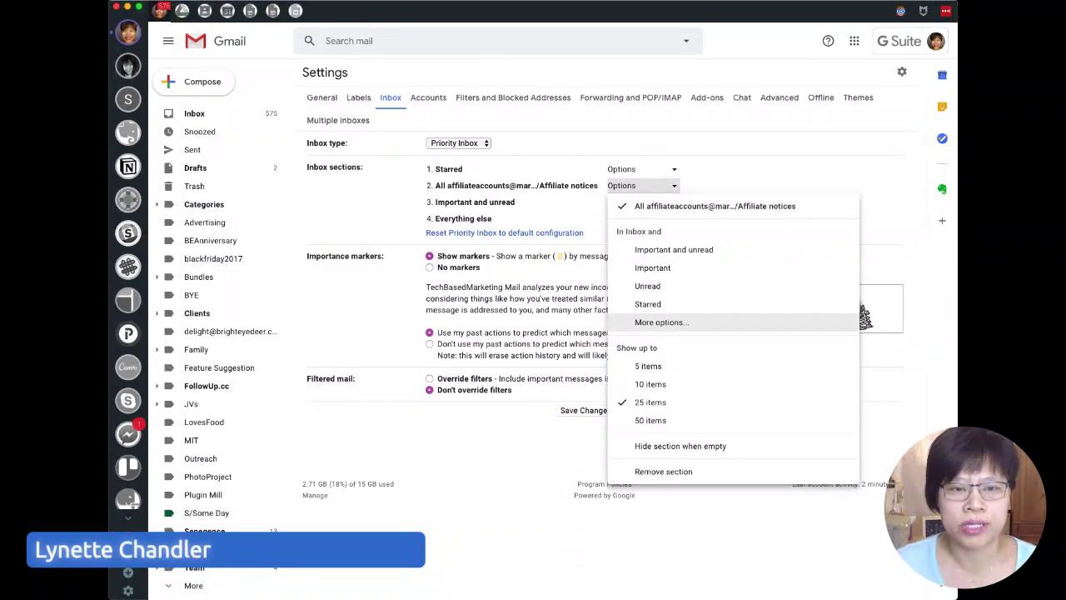
{"action": "left_click", "coordinate": [658, 322]}
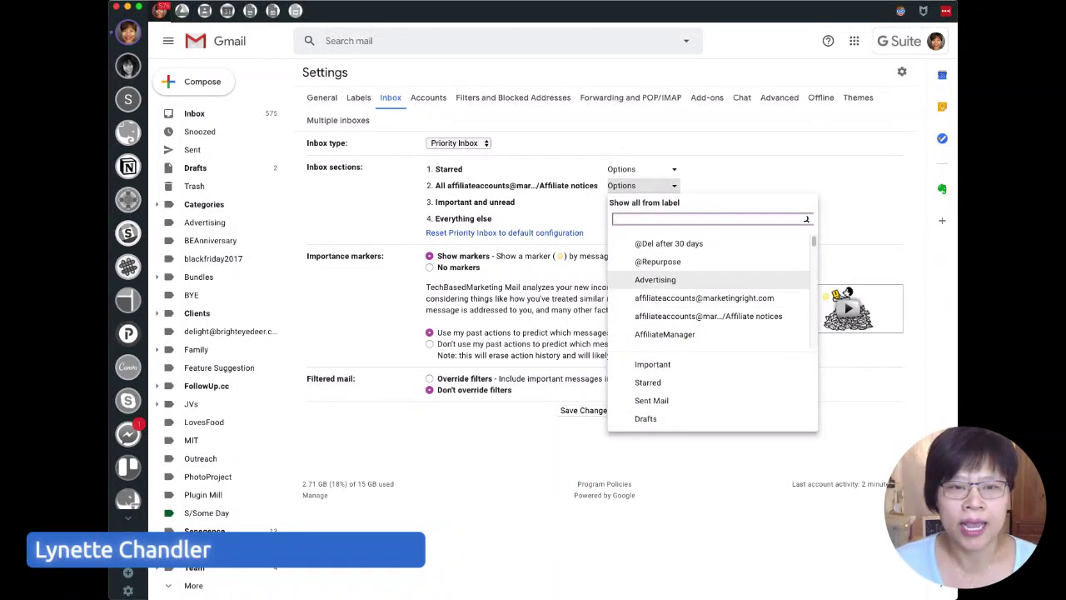
{"action": "scroll", "coordinate": [708, 291], "scroll_direction": "down", "scroll_amount": 3}
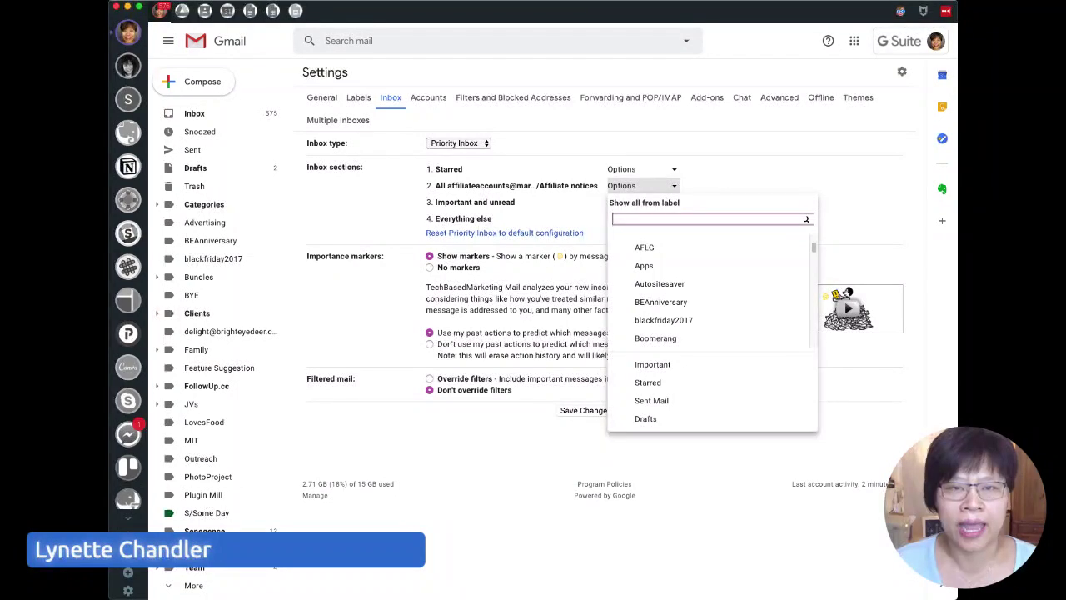
{"action": "scroll", "coordinate": [708, 297], "scroll_direction": "up", "scroll_amount": 3}
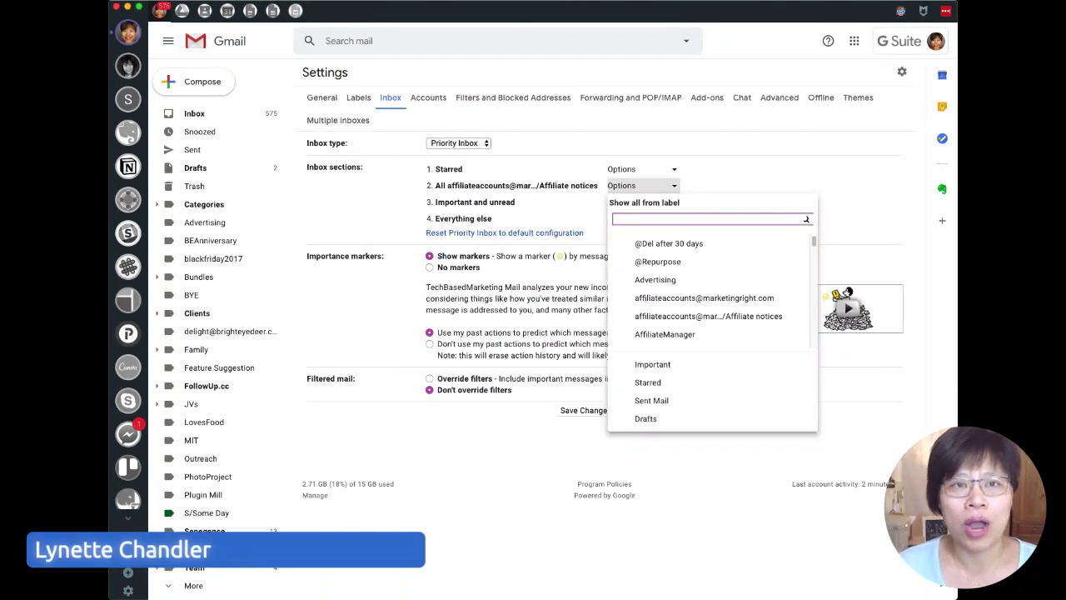
{"action": "key", "text": "Escape"}
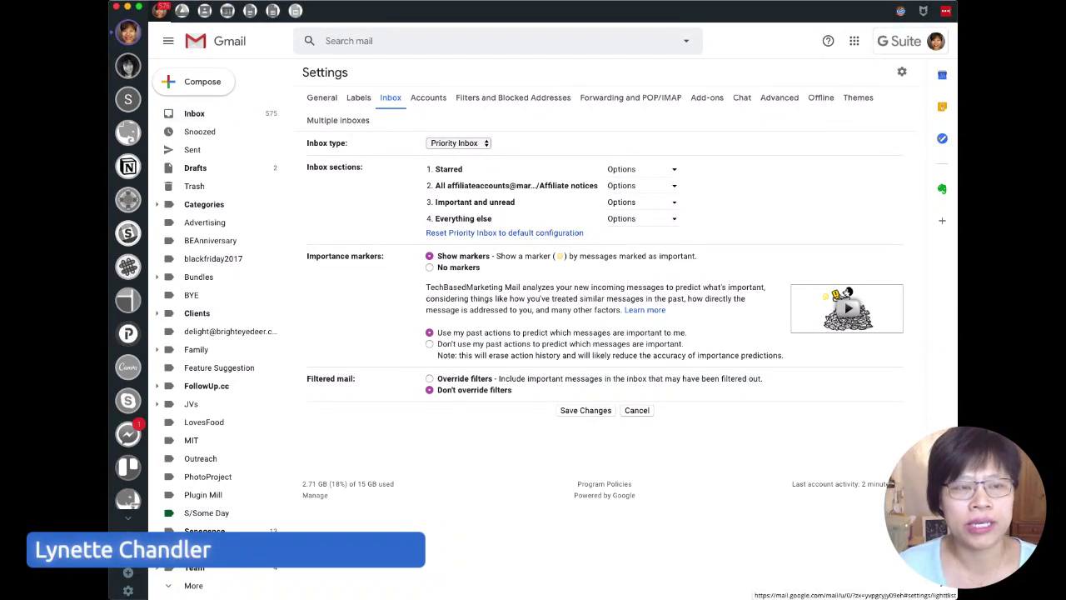
{"action": "left_click", "coordinate": [339, 121]}
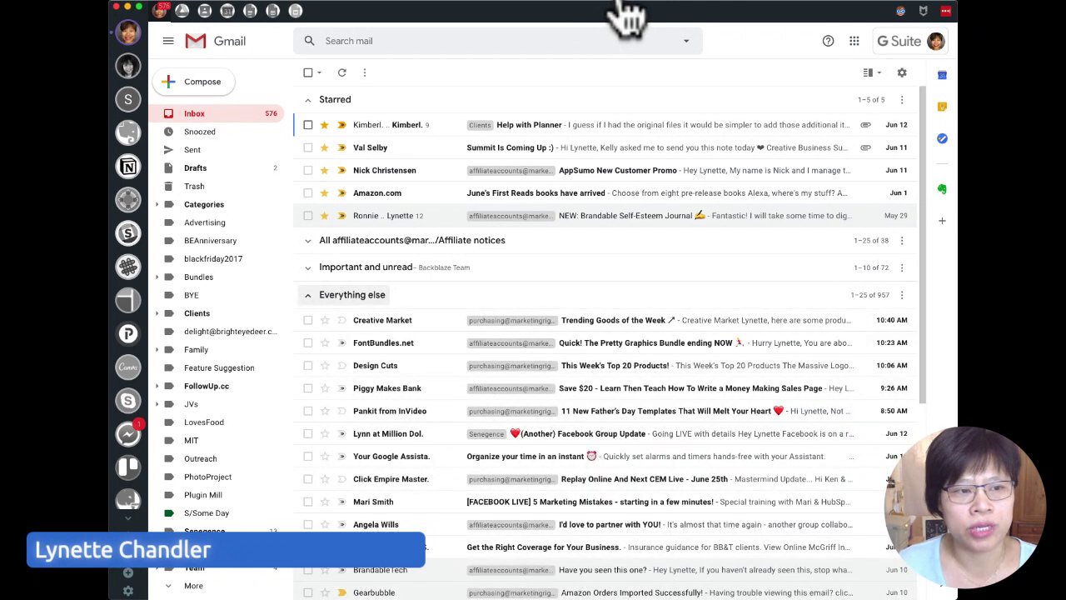
- Collapse the Everything else section and look through the messages in the Affiliate notices section
{"action": "left_click", "coordinate": [352, 295]}
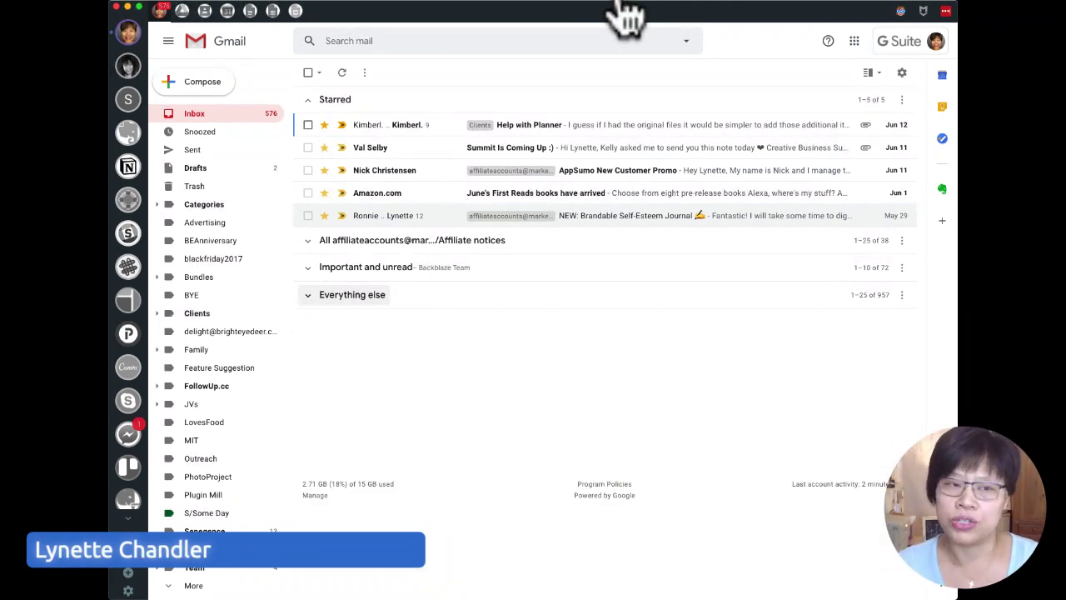
{"action": "left_click", "coordinate": [412, 240]}
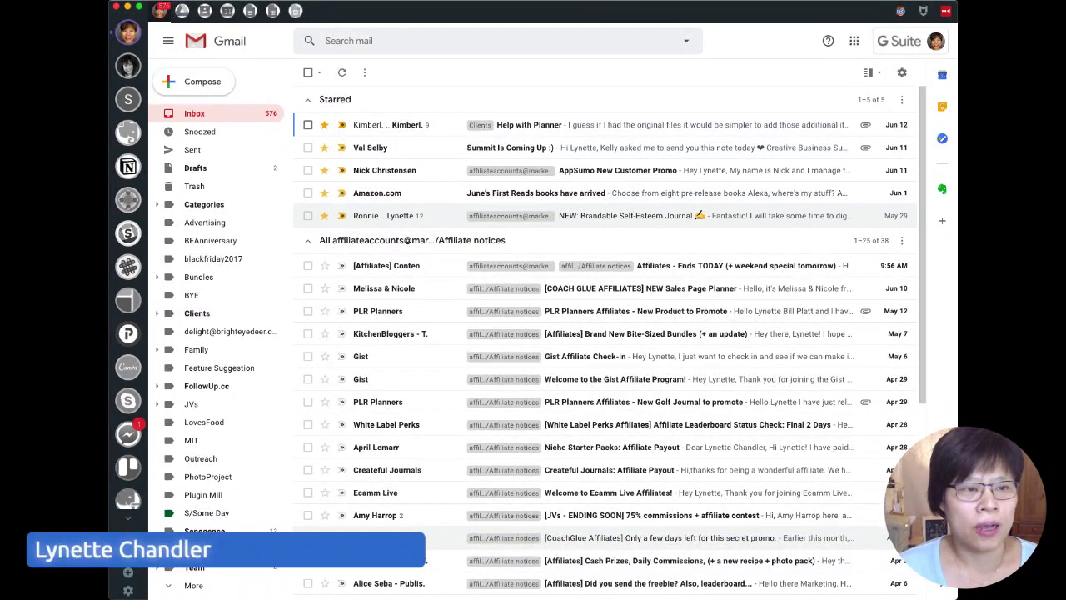
{"action": "scroll", "coordinate": [583, 399], "scroll_direction": "down", "scroll_amount": 3}
{"action": "scroll", "coordinate": [584, 396], "scroll_direction": "up", "scroll_amount": 3}
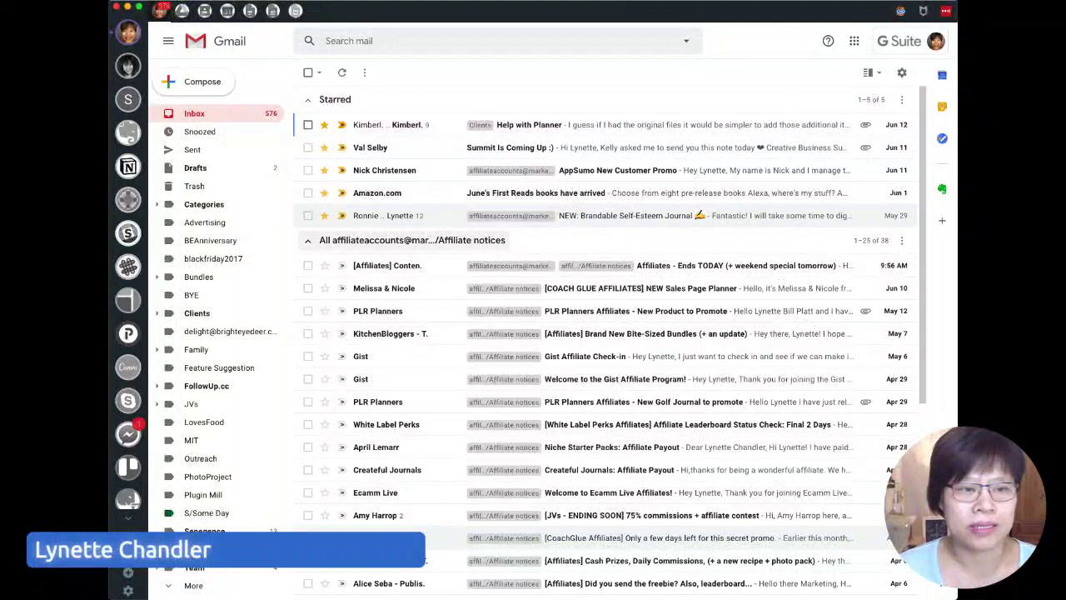
{"action": "left_click", "coordinate": [412, 240]}
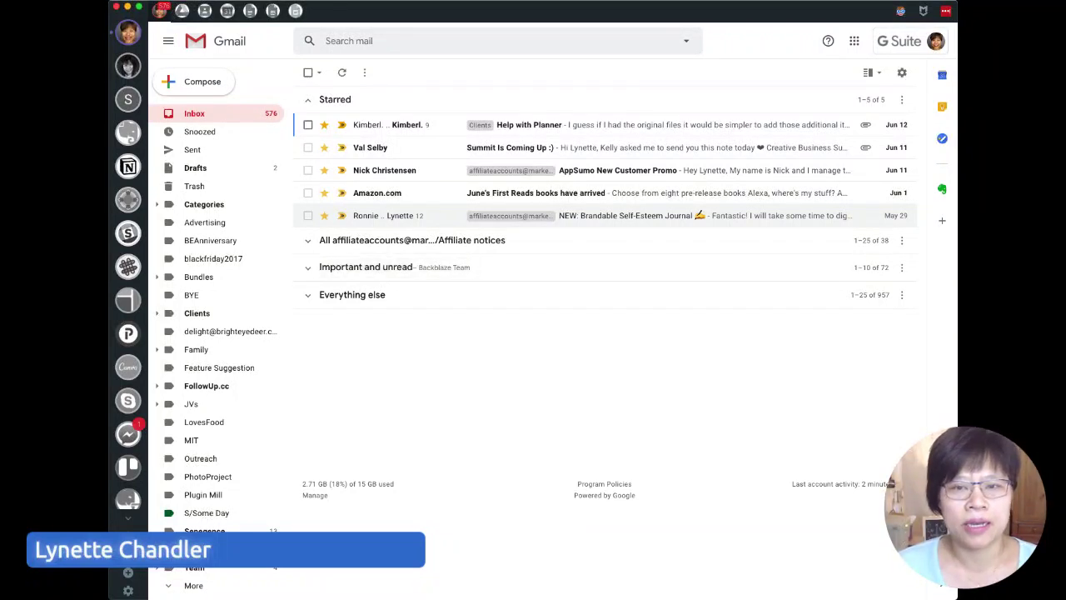
- Try a limit of 5 items for the Affiliate notices section, then set it to show up to 10 items
{"action": "left_click", "coordinate": [901, 239]}
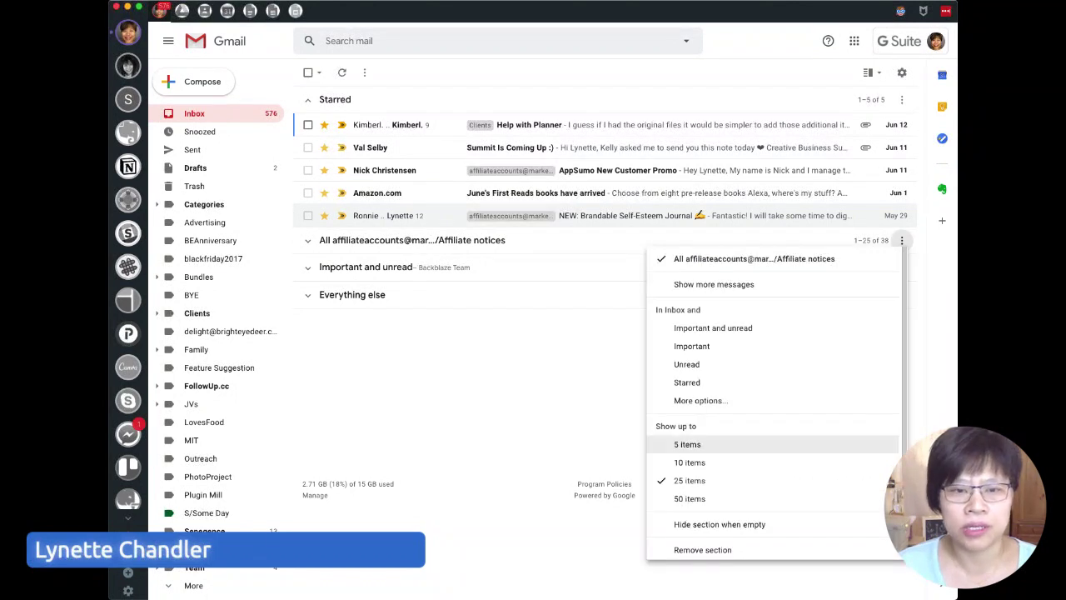
{"action": "left_click", "coordinate": [687, 444]}
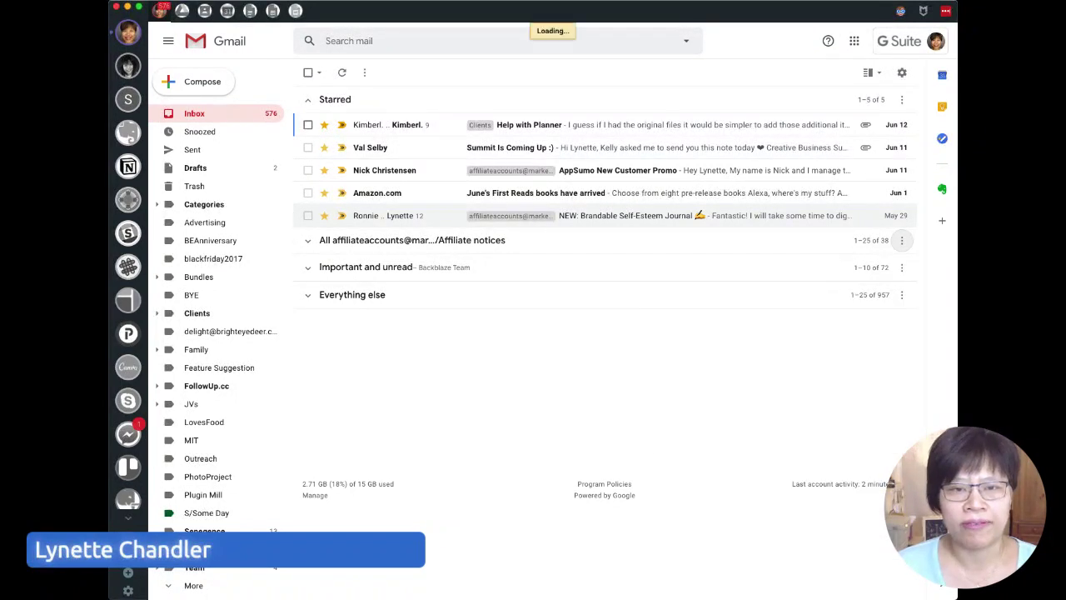
{"action": "left_click", "coordinate": [902, 241]}
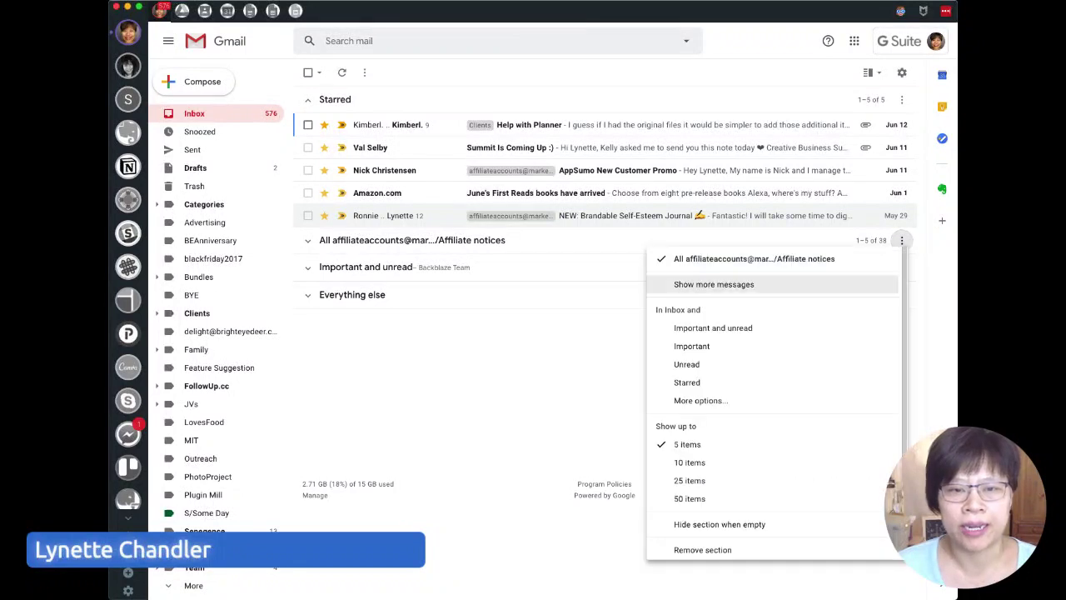
{"action": "left_click", "coordinate": [689, 462]}
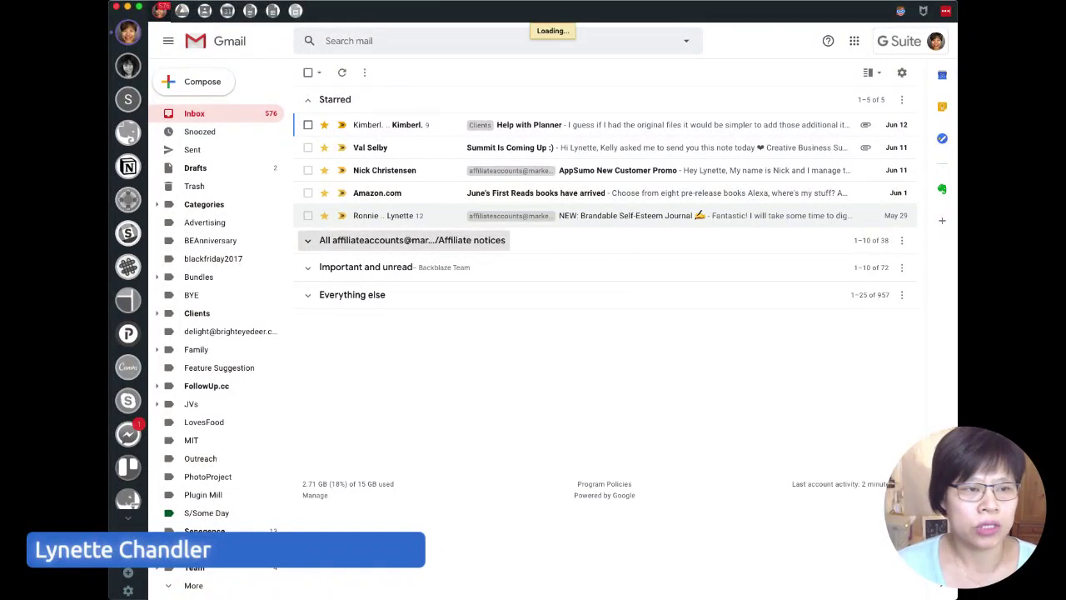
- Expand the Affiliate notices section and review its messages along with those in Important and unread
{"action": "left_click", "coordinate": [404, 240]}
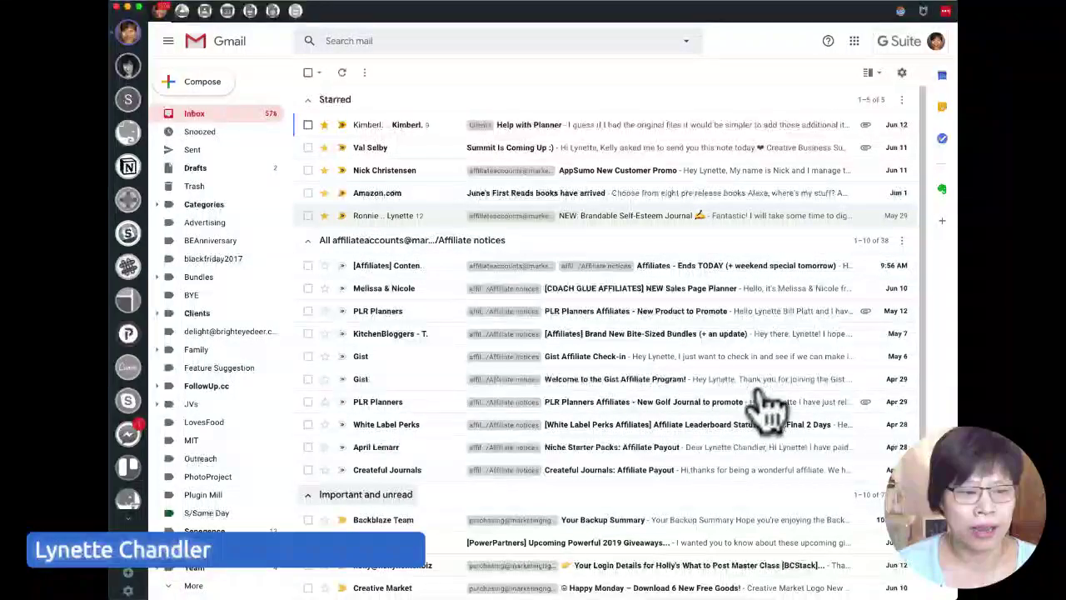
{"action": "scroll", "coordinate": [963, 350], "scroll_direction": "down", "scroll_amount": 2}
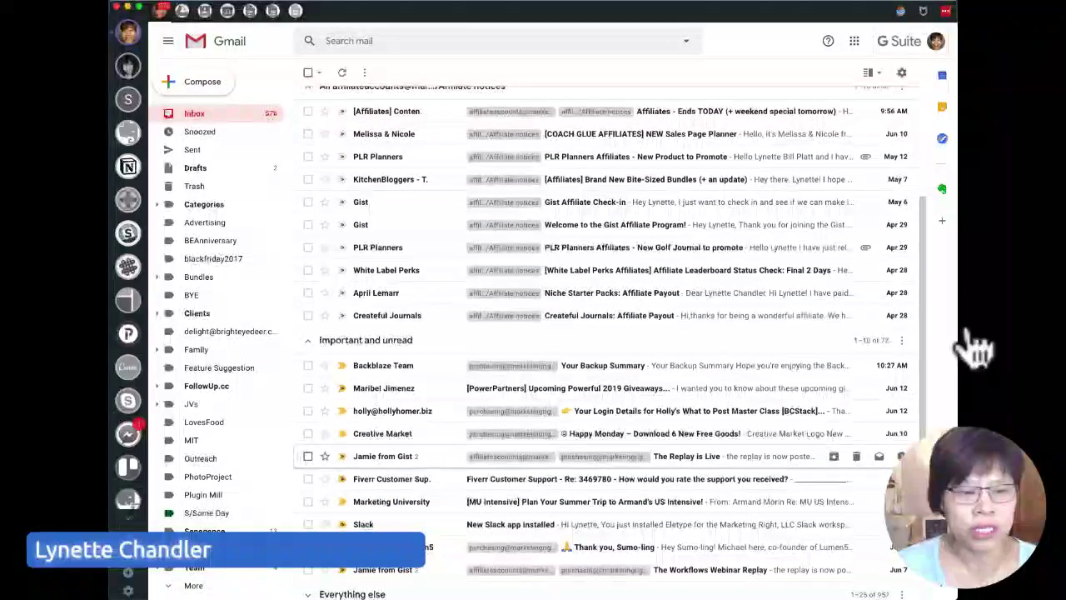
{"action": "scroll", "coordinate": [969, 342], "scroll_direction": "up", "scroll_amount": 2}
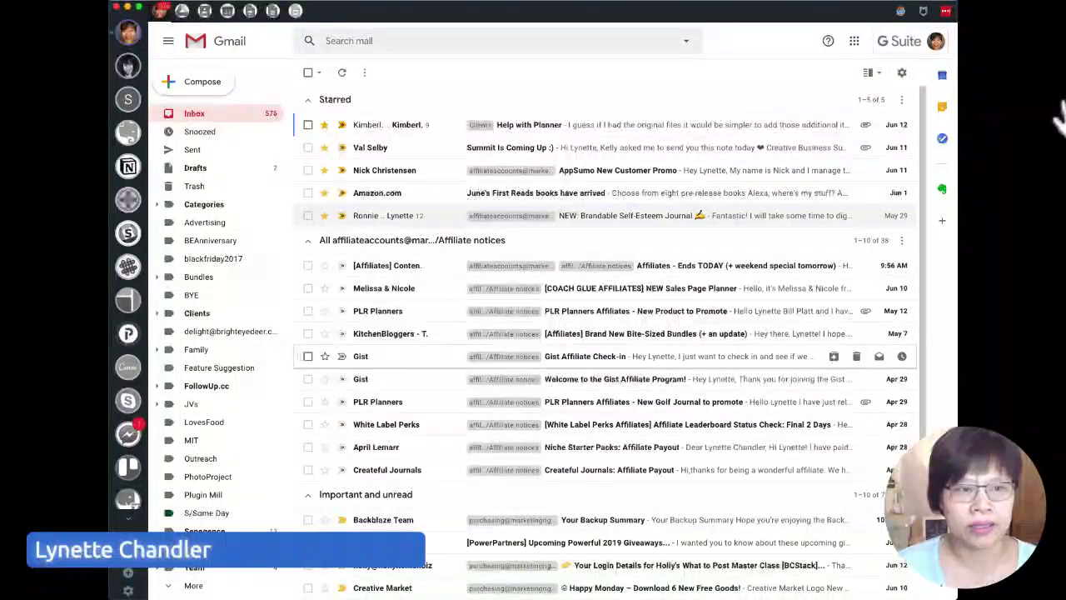
- Collapse the Affiliate notices, Important and unread, and Starred sections of the inbox
{"action": "left_click", "coordinate": [400, 240]}
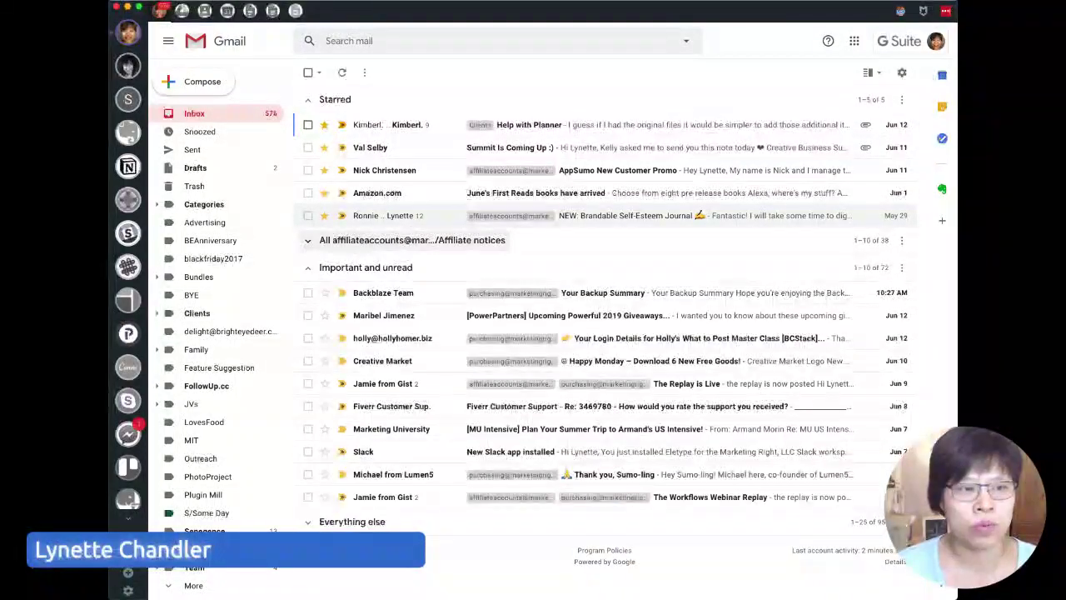
{"action": "left_click", "coordinate": [365, 267]}
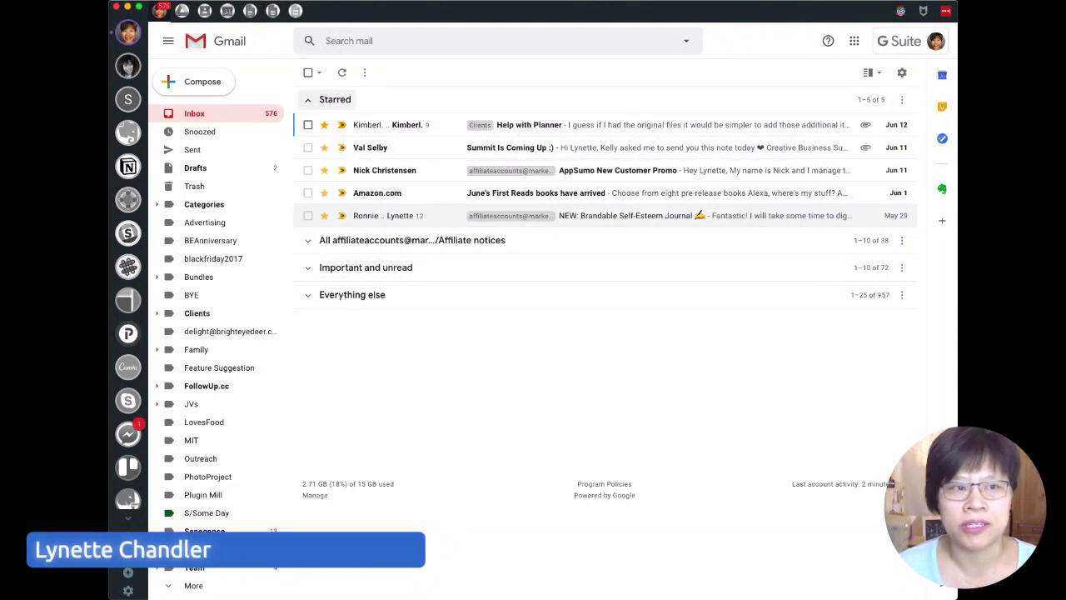
{"action": "left_click", "coordinate": [333, 99]}
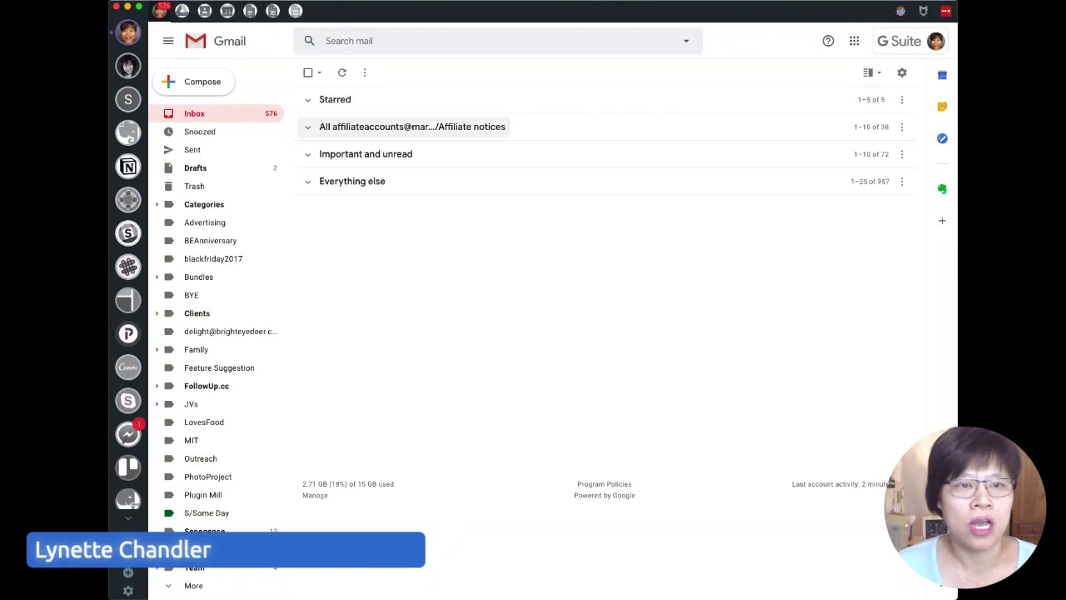